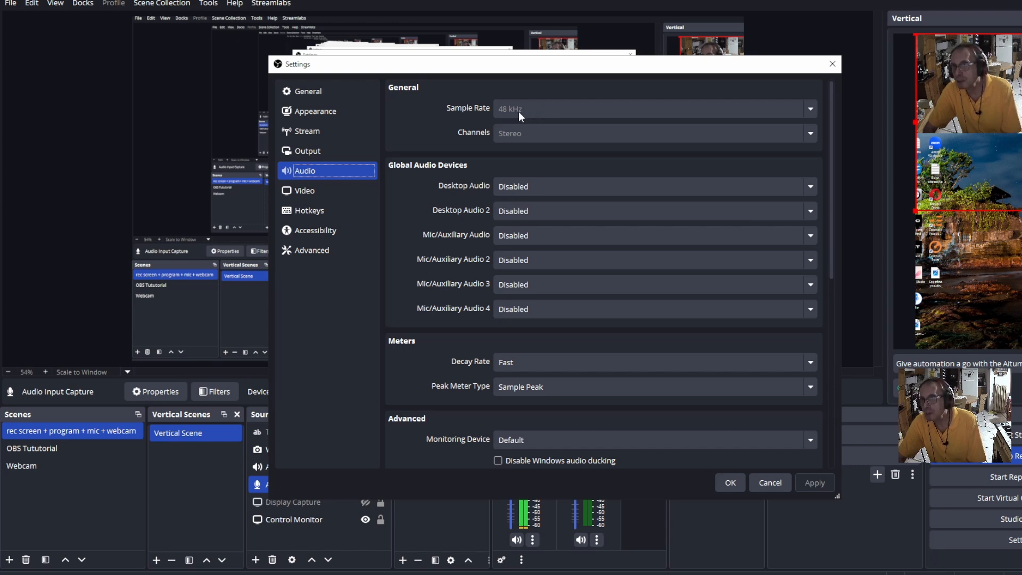
pyautogui.moveTo(665, 67); pyautogui.dragTo(537, 68)
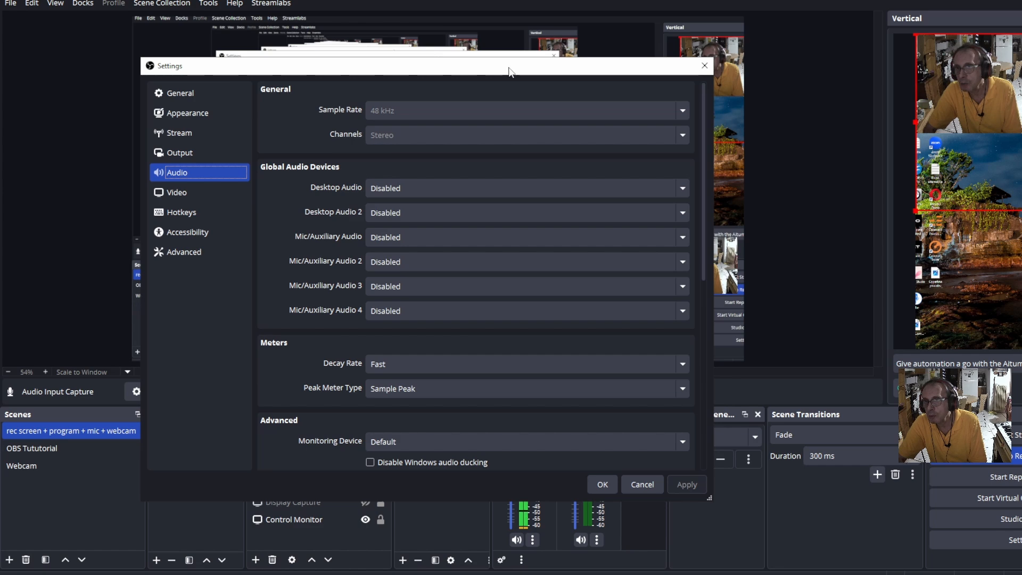
pyautogui.moveTo(510, 71); pyautogui.dragTo(494, 76)
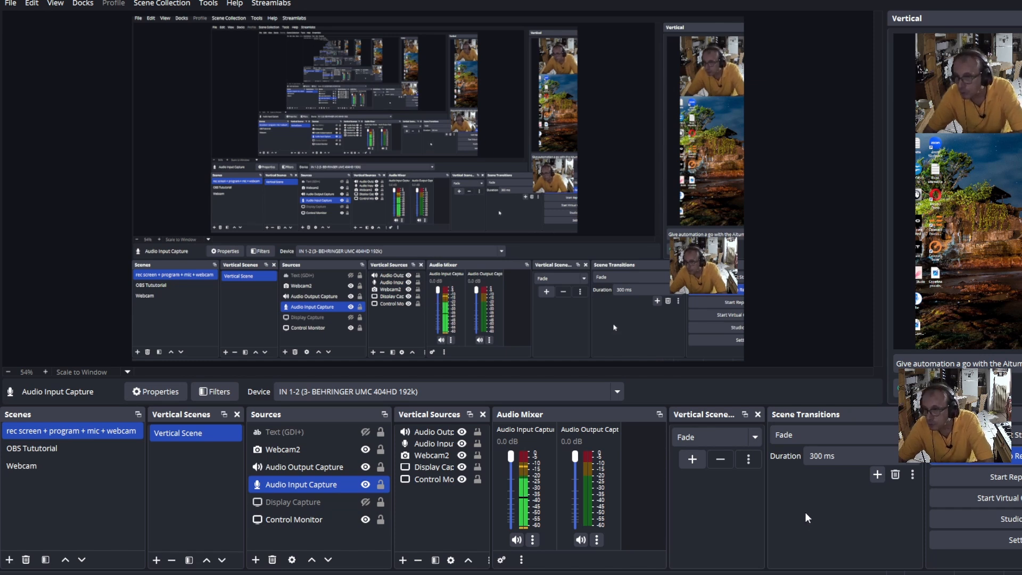
# Step: Enable mono for the Audio Input Capture source in the advanced audio properties
pyautogui.rightClick(520, 542)
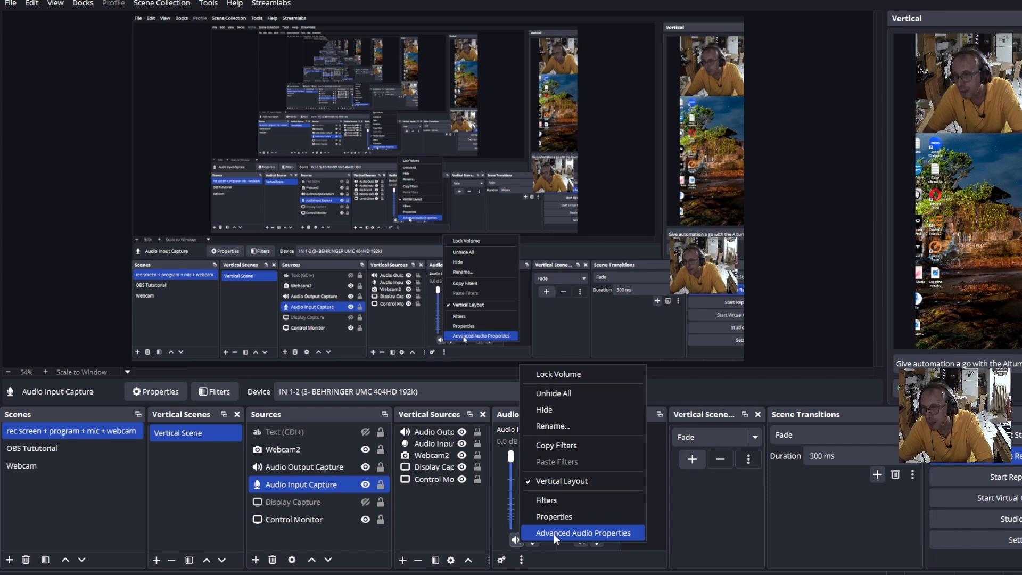
pyautogui.click(553, 533)
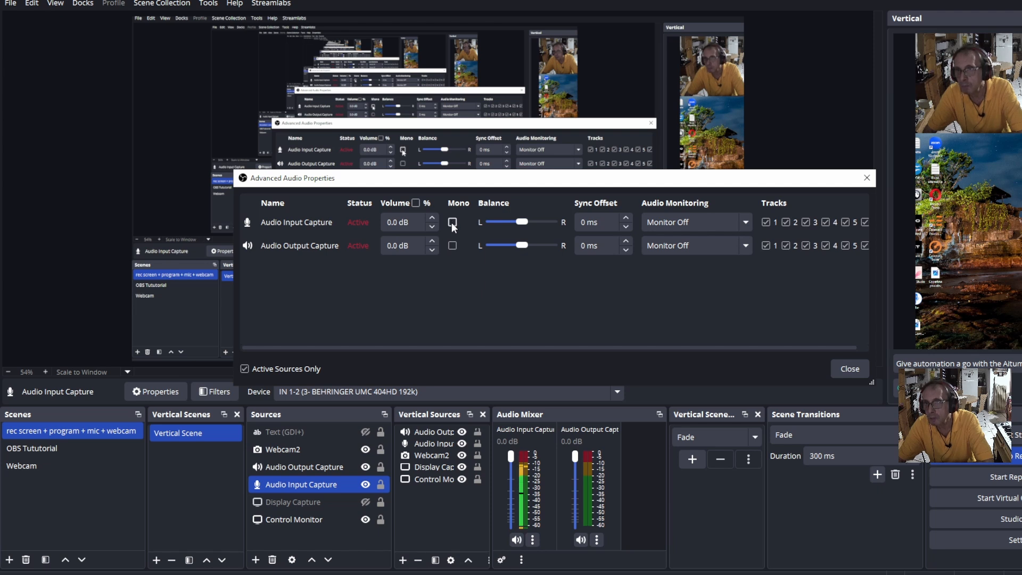
pyautogui.click(451, 222)
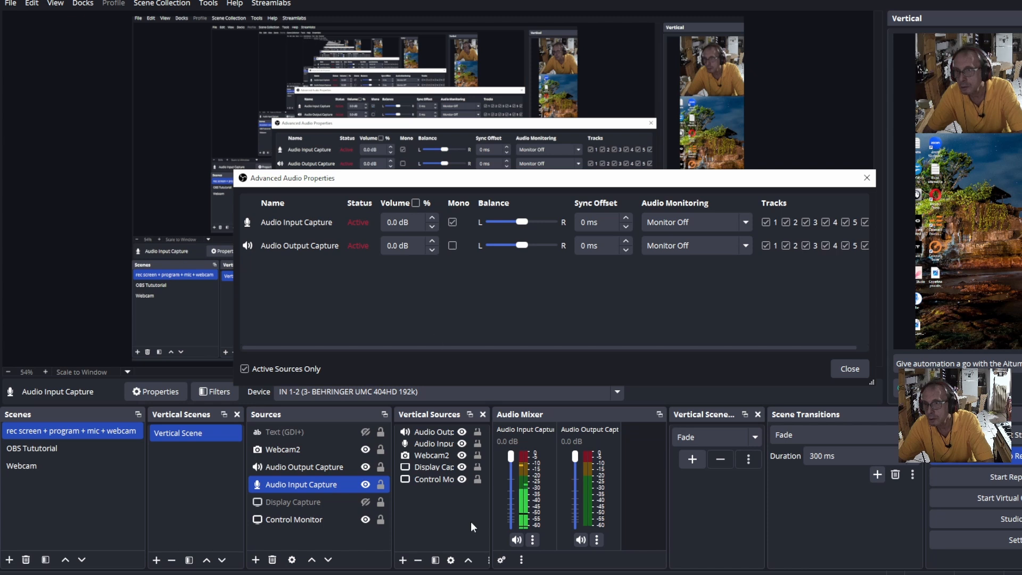
# Step: Review the audio track settings in the output configuration
pyautogui.rightClick(516, 542)
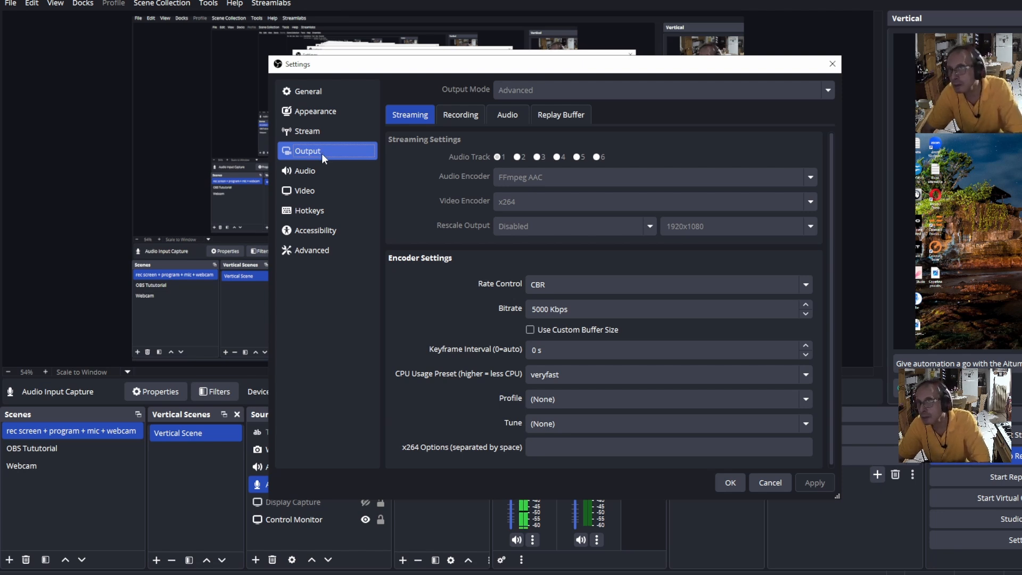
pyautogui.click(515, 117)
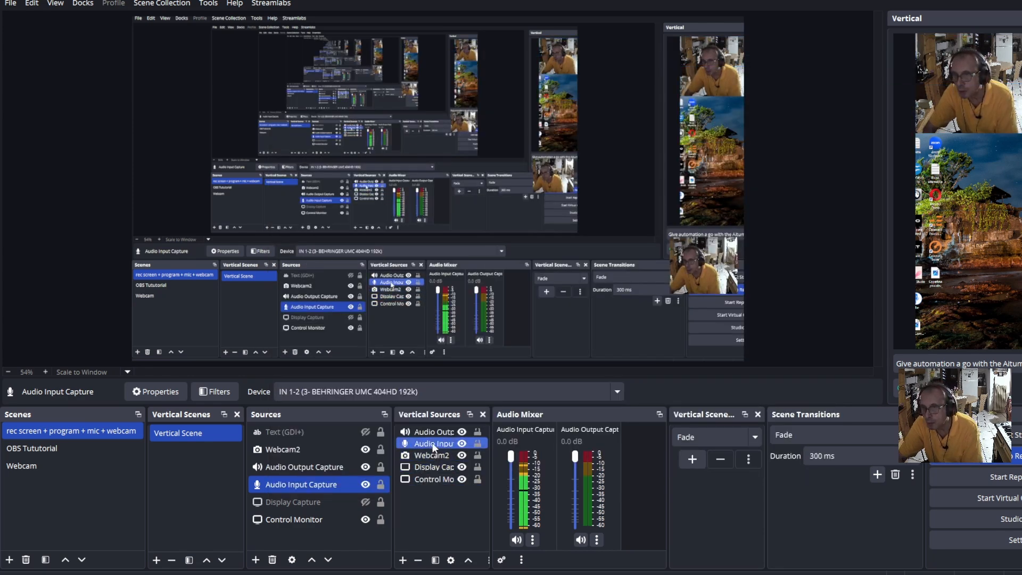
# Step: Open the filters of the Audio Input Capture source and add a 3-Band Equalizer
pyautogui.rightClick(286, 481)
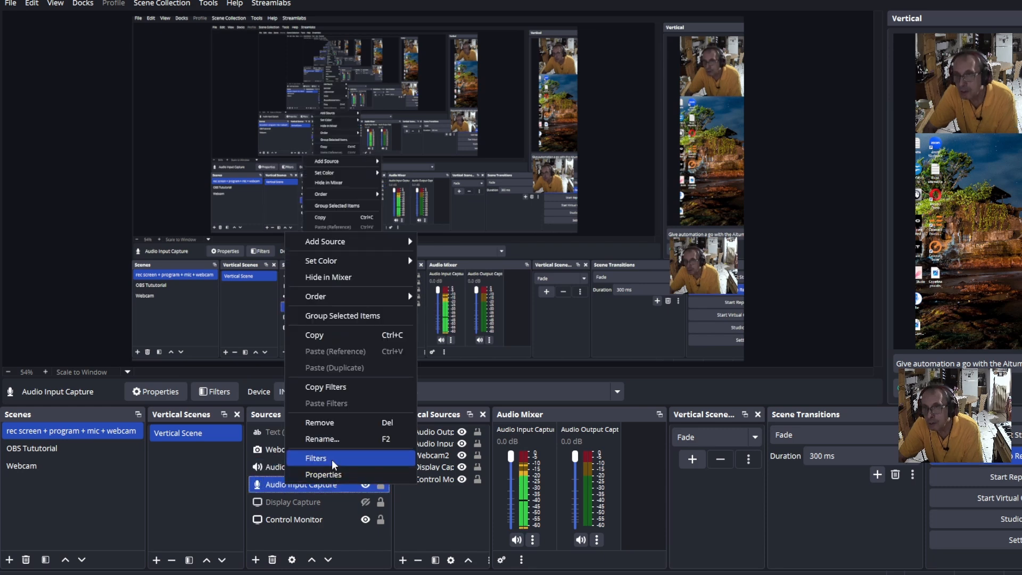
pyautogui.click(332, 459)
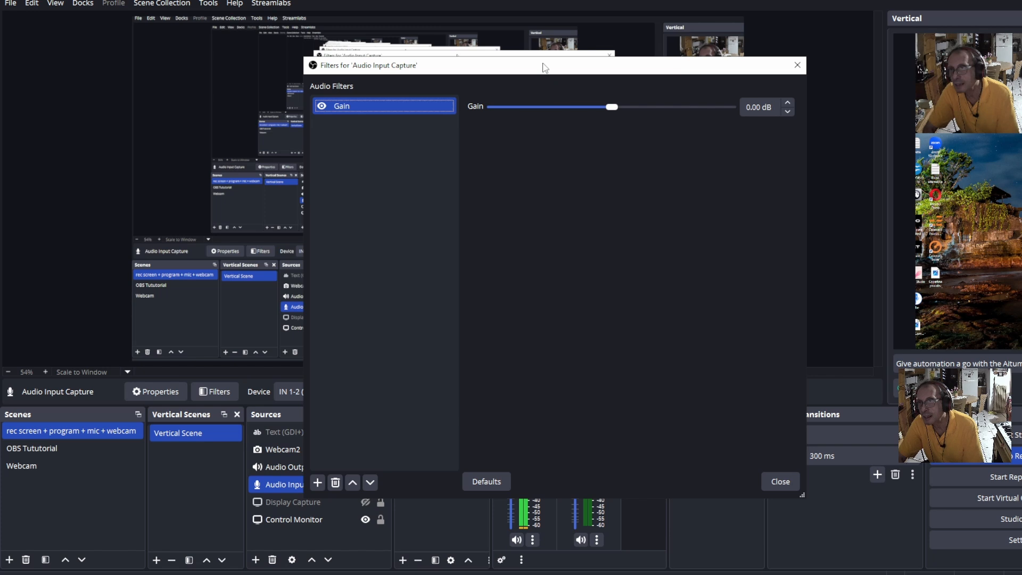
pyautogui.moveTo(549, 65); pyautogui.dragTo(828, 59)
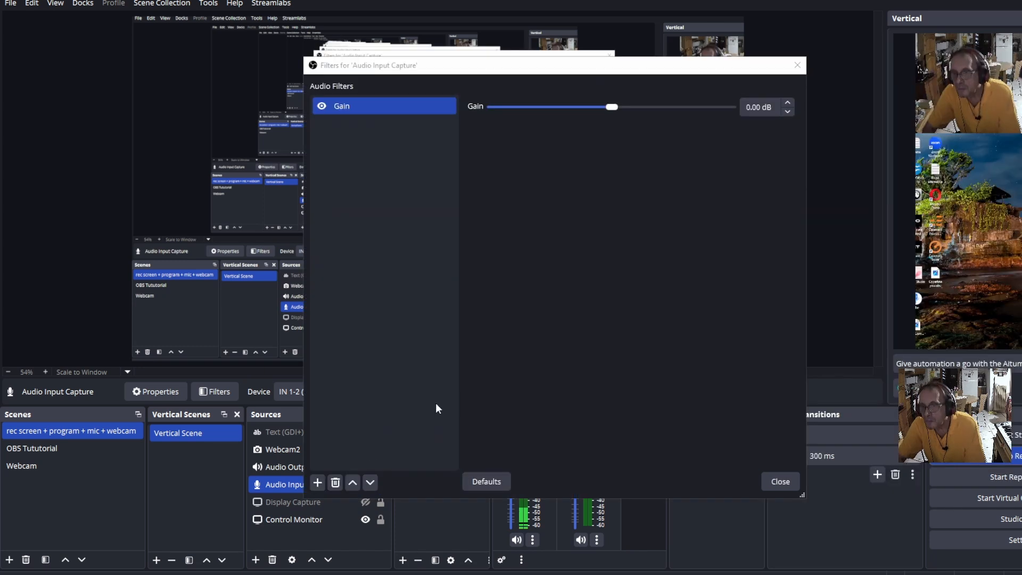
pyautogui.click(317, 482)
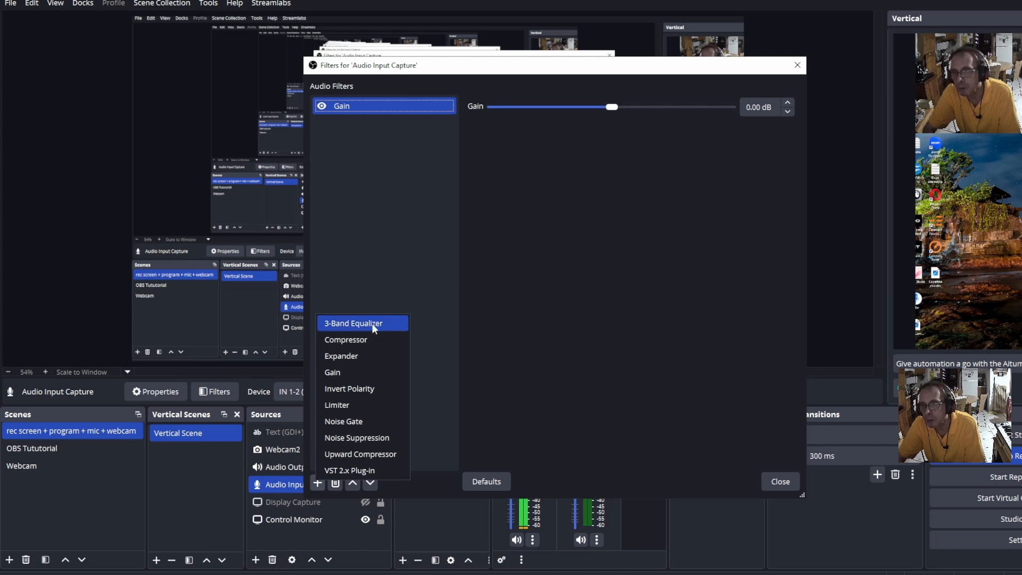
pyautogui.click(375, 323)
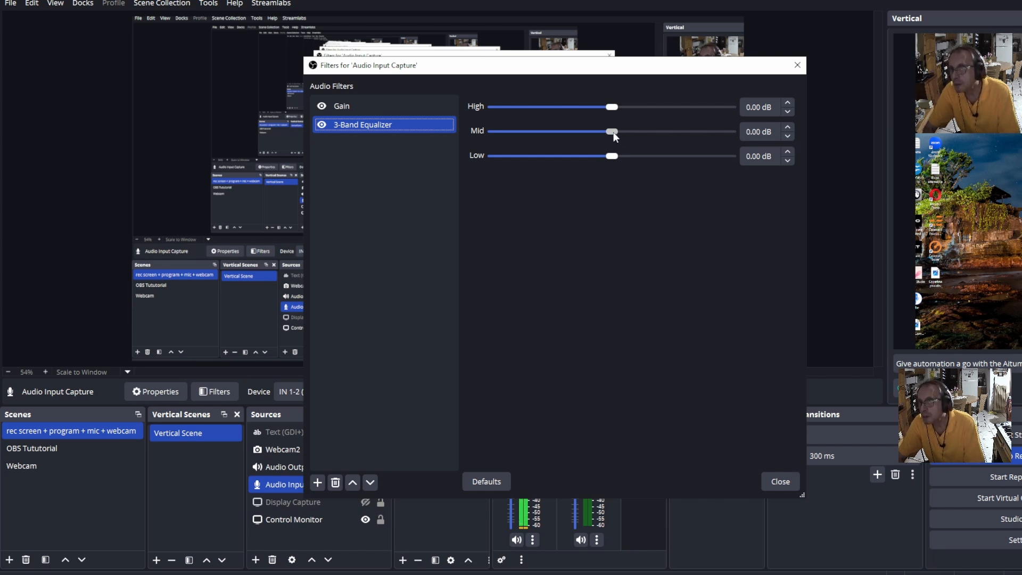
# Step: Lower the equalizer's Mid band to -1.00 dB
pyautogui.moveTo(613, 133); pyautogui.dragTo(606, 132)
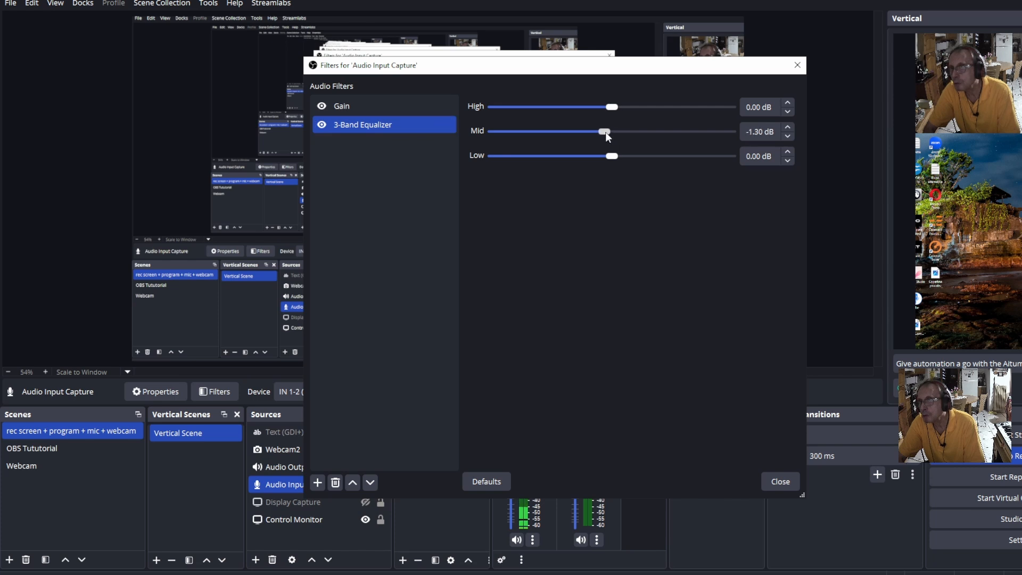
pyautogui.click(788, 137)
pyautogui.click(787, 127)
pyautogui.click(788, 127)
pyautogui.click(787, 127)
pyautogui.click(788, 127)
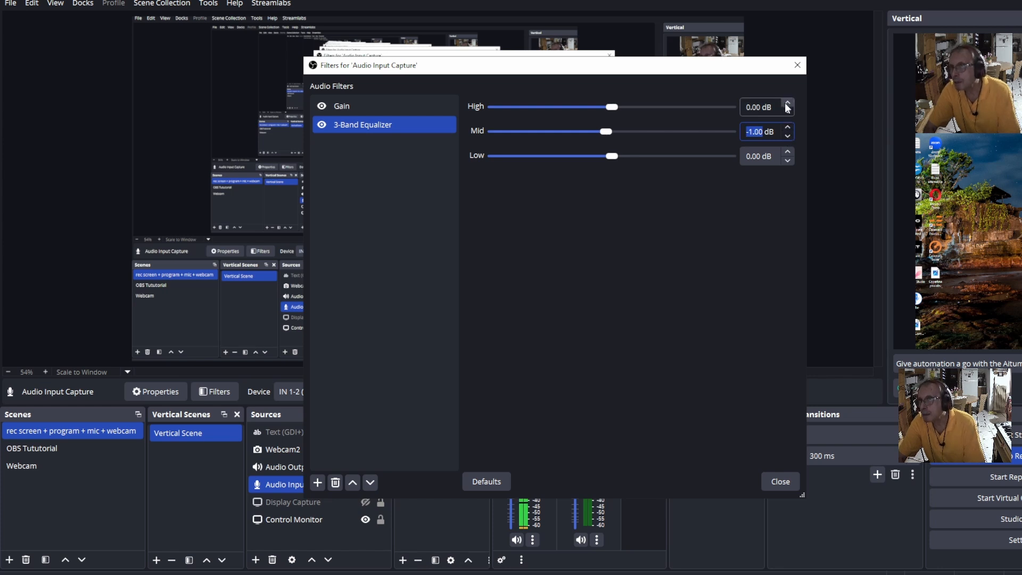
# Step: Raise the equalizer's High and Low bands to 1.50 dB each
pyautogui.click(788, 103)
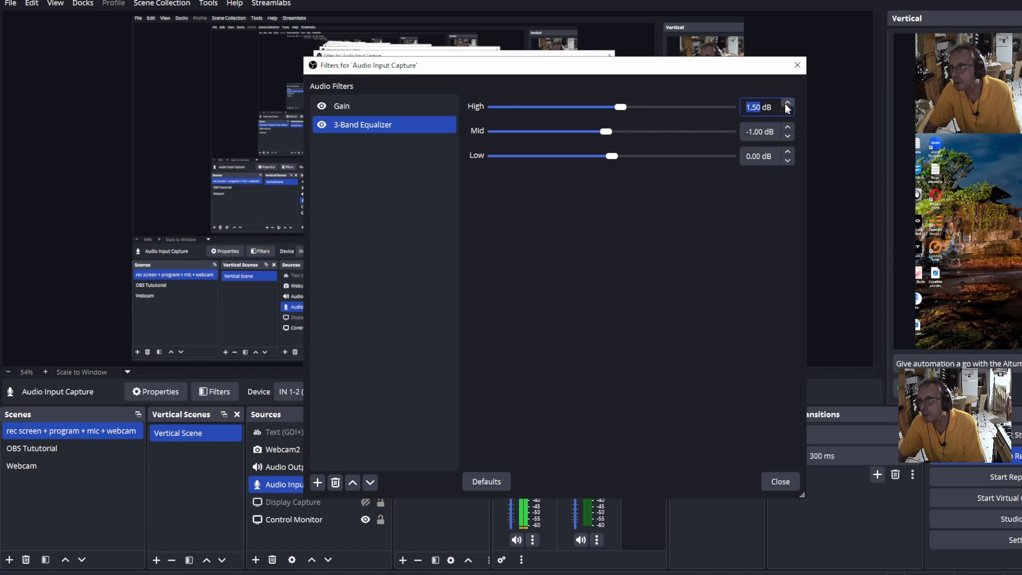
pyautogui.click(788, 153)
pyautogui.click(788, 152)
pyautogui.click(788, 152)
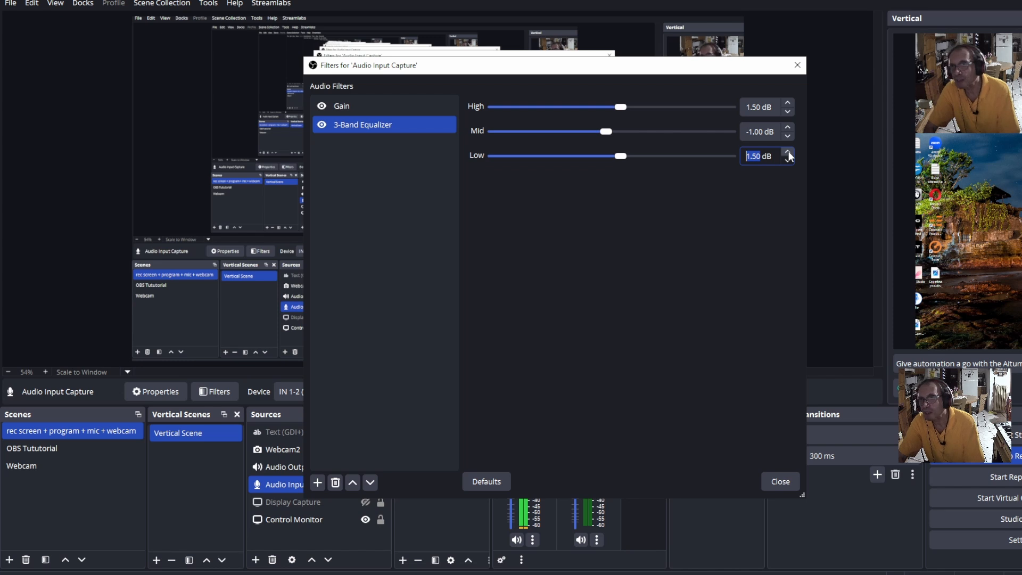
# Step: Add an Expander filter with a 3:1 ratio, 4 ms attack, 65 ms release and a threshold of about -49.8 dB
pyautogui.click(342, 106)
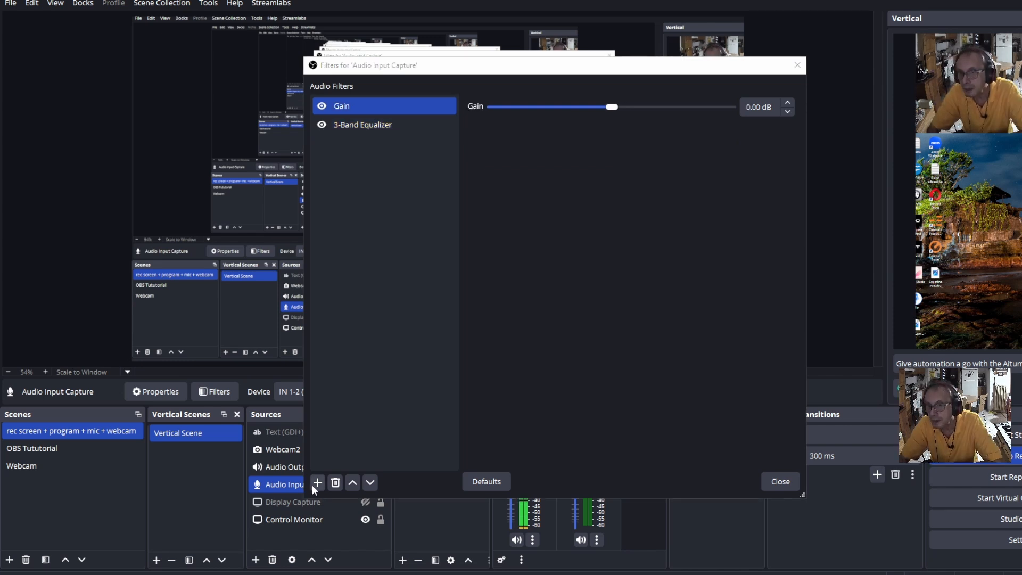
pyautogui.click(317, 483)
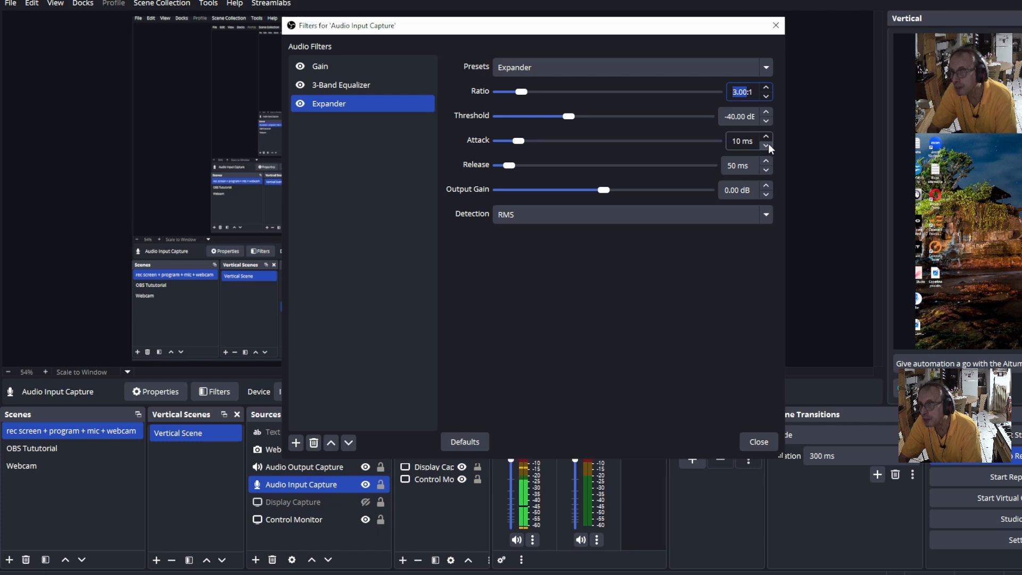
pyautogui.click(766, 145)
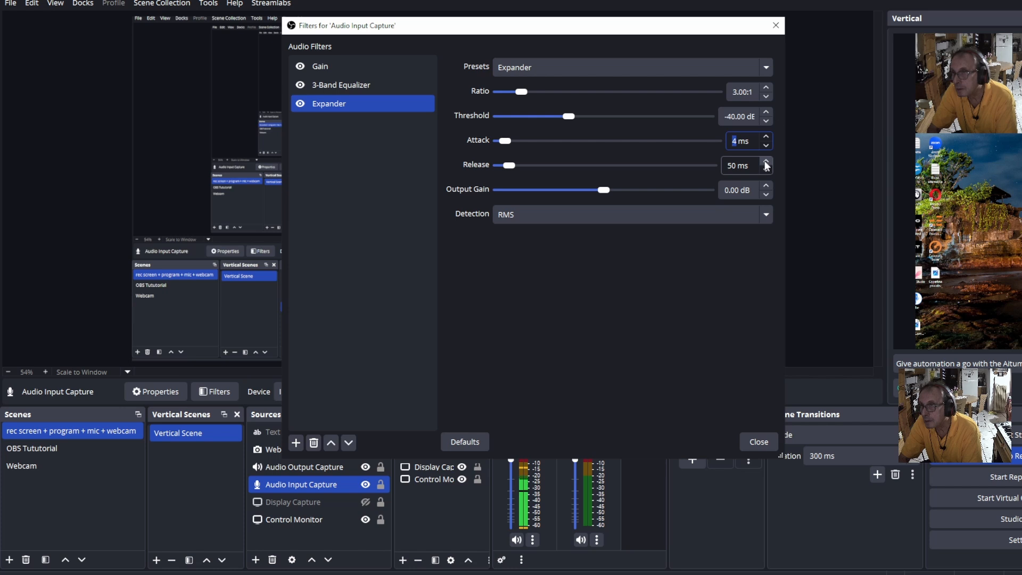
pyautogui.click(766, 163)
pyautogui.click(767, 170)
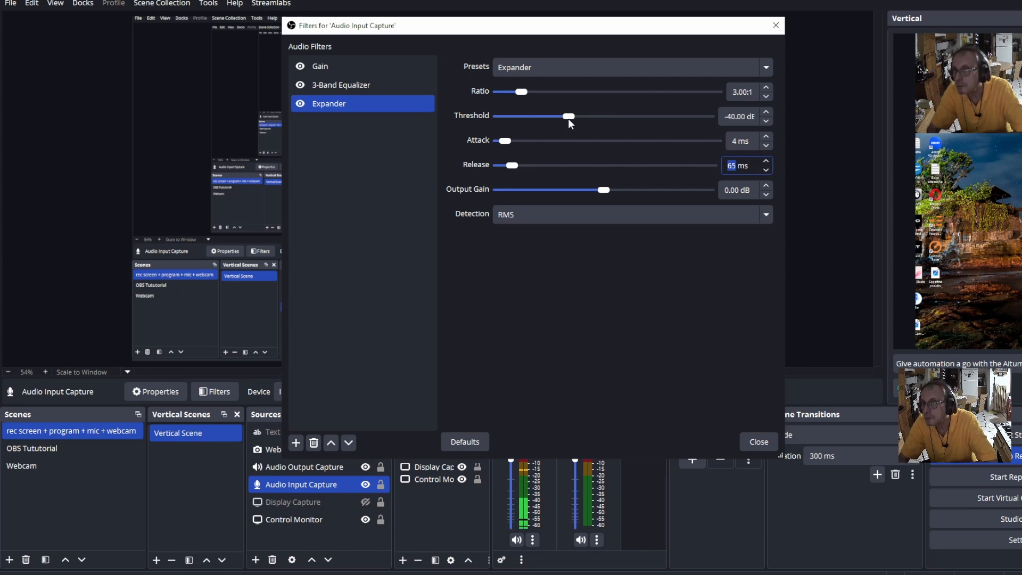
pyautogui.moveTo(569, 115)
pyautogui.mouseDown()
pyautogui.moveTo(666, 118)
pyautogui.moveTo(554, 122)
pyautogui.mouseUp()
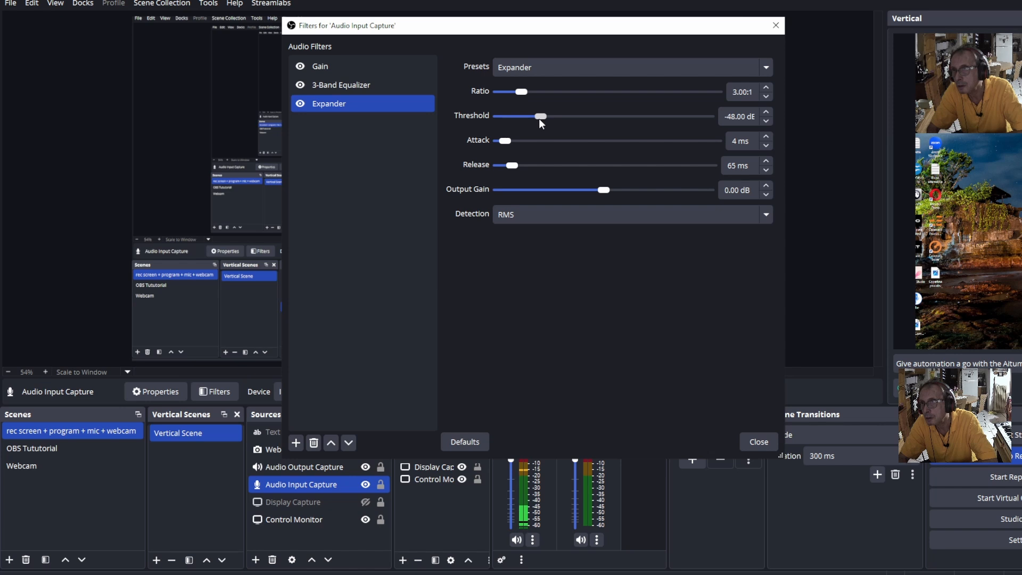
pyautogui.moveTo(539, 119); pyautogui.dragTo(534, 119)
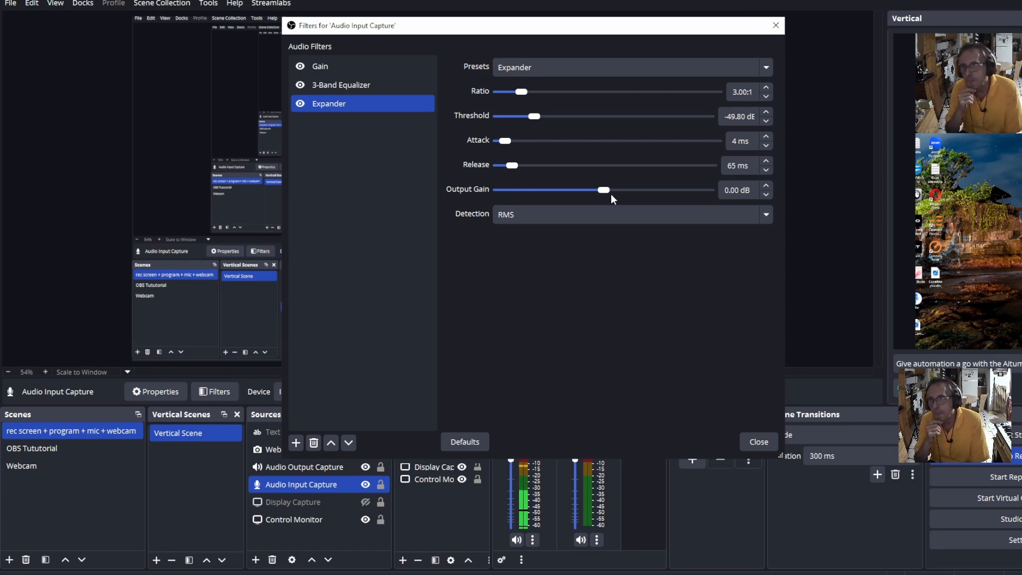
# Step: Add a Compressor filter with a 3:1 ratio and a threshold of -25 dB
pyautogui.click(296, 442)
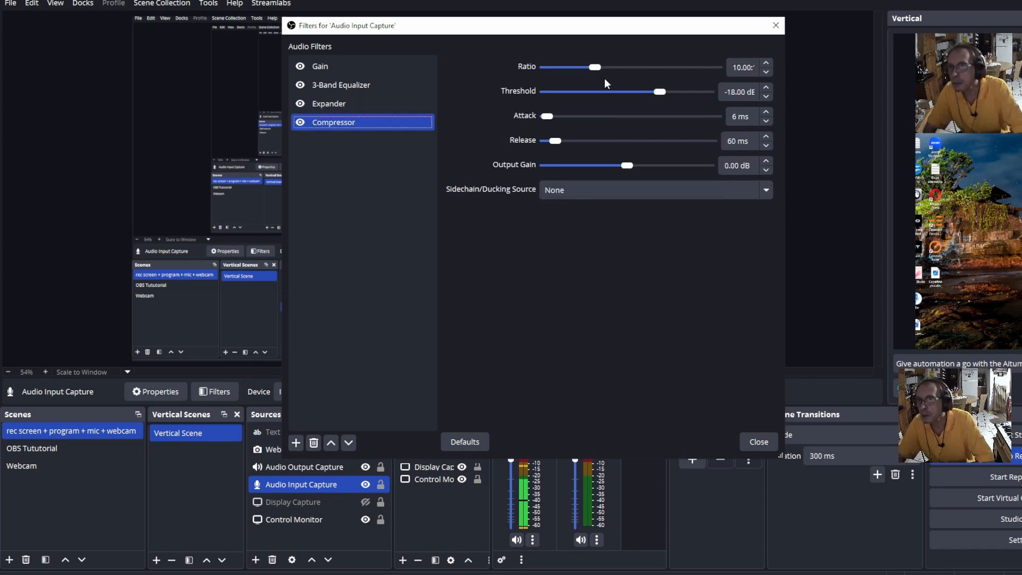
pyautogui.click(765, 72)
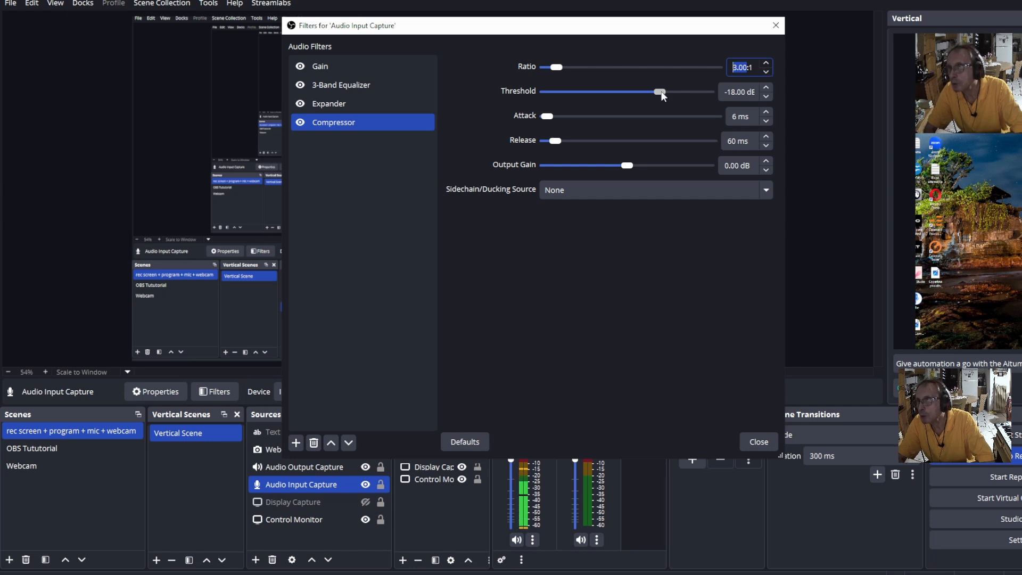
pyautogui.doubleClick(766, 98)
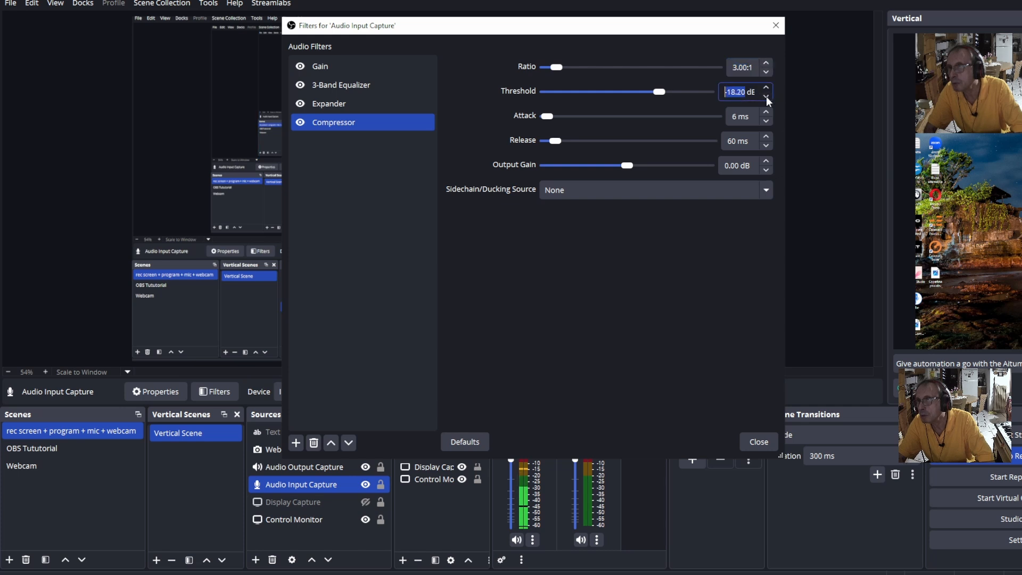
pyautogui.moveTo(661, 93); pyautogui.dragTo(647, 89)
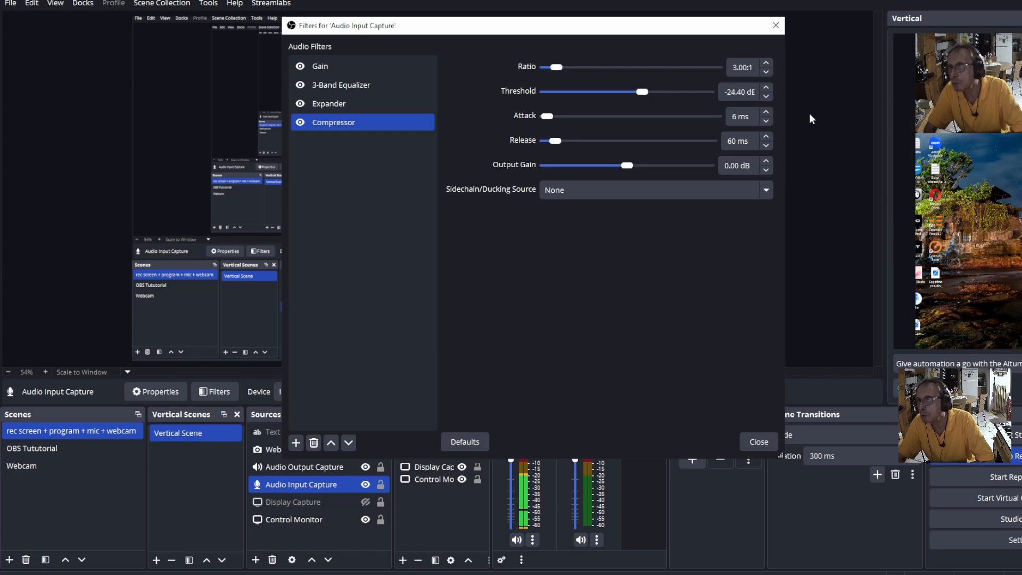
pyautogui.click(767, 97)
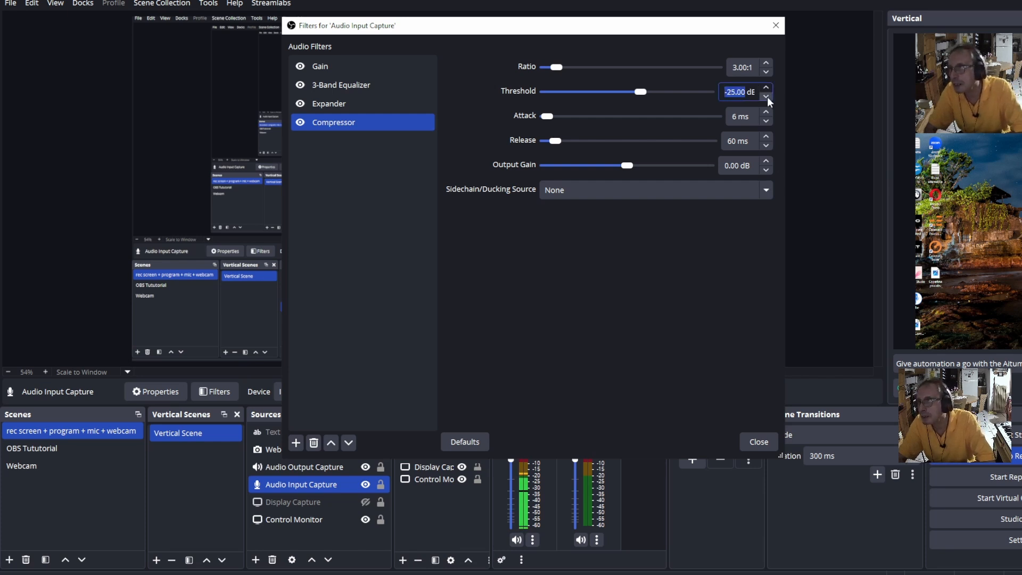
# Step: Raise the compressor's output gain to about 3.9 dB and close the filters window
pyautogui.click(767, 162)
pyautogui.click(767, 162)
pyautogui.click(766, 162)
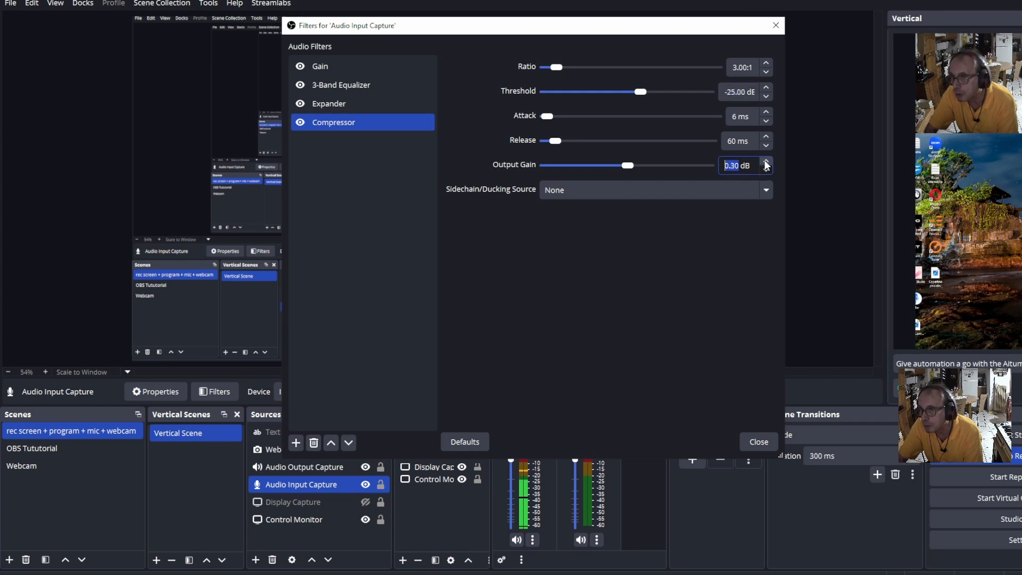
pyautogui.click(767, 163)
pyautogui.click(766, 162)
pyautogui.click(767, 162)
pyautogui.click(767, 162)
pyautogui.click(767, 163)
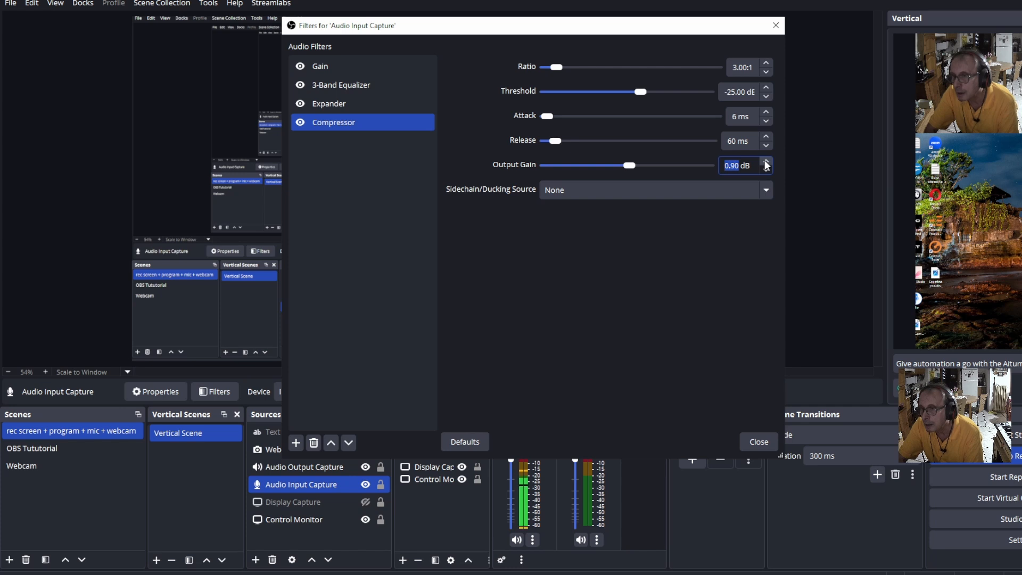
pyautogui.click(767, 162)
pyautogui.click(767, 163)
pyautogui.click(766, 162)
pyautogui.click(767, 162)
pyautogui.click(768, 162)
pyautogui.click(767, 162)
pyautogui.click(766, 162)
pyautogui.click(767, 162)
pyautogui.click(767, 162)
pyautogui.click(767, 162)
pyautogui.click(767, 162)
pyautogui.click(767, 162)
pyautogui.click(767, 162)
pyautogui.click(766, 162)
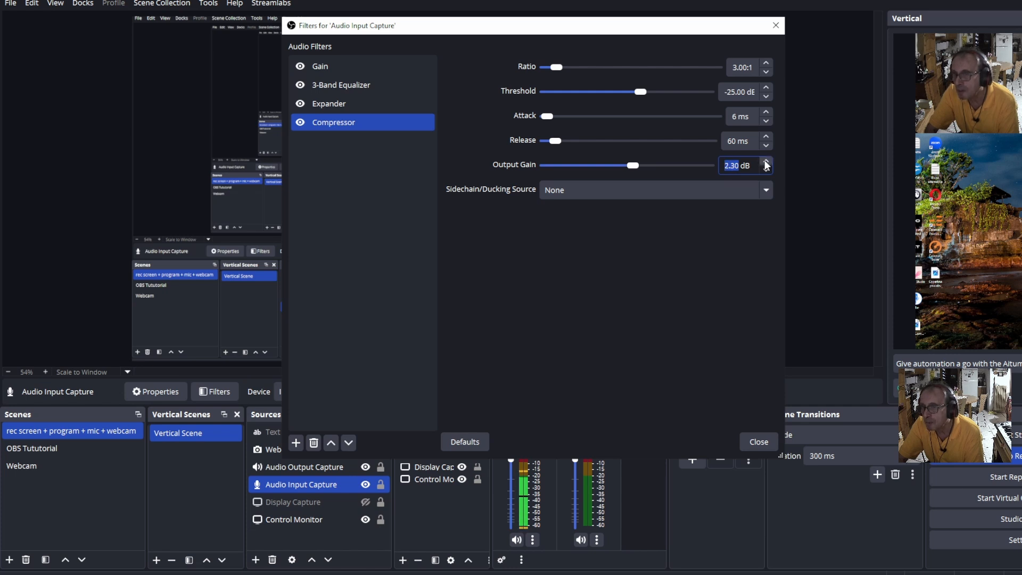
pyautogui.click(767, 162)
pyautogui.click(767, 162)
pyautogui.click(767, 161)
pyautogui.click(766, 162)
pyautogui.click(767, 162)
pyautogui.click(767, 162)
pyautogui.click(767, 162)
pyautogui.click(767, 162)
pyautogui.click(766, 162)
pyautogui.click(766, 162)
pyautogui.click(767, 161)
pyautogui.click(767, 162)
pyautogui.click(767, 163)
pyautogui.click(767, 163)
pyautogui.click(767, 162)
pyautogui.click(767, 163)
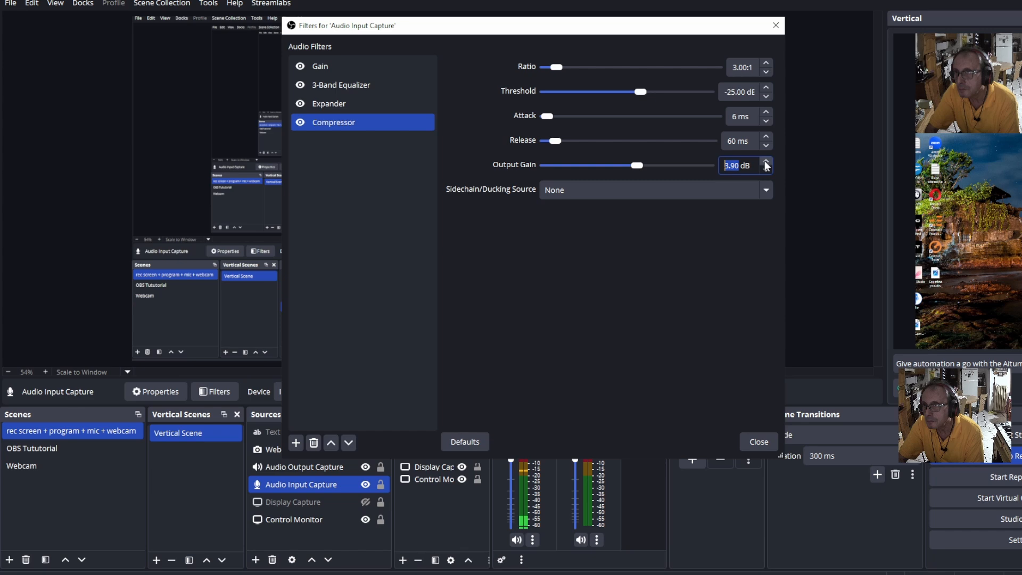
pyautogui.click(766, 162)
pyautogui.click(767, 169)
pyautogui.click(759, 442)
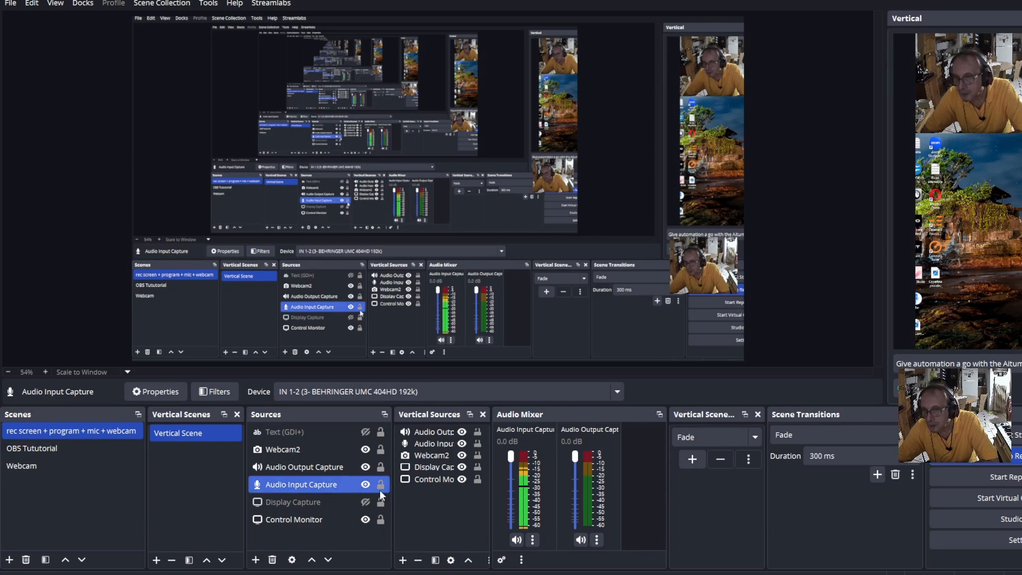
# Step: Reopen the filters of the Audio Input Capture source and add a Limiter
pyautogui.rightClick(325, 487)
pyautogui.click(358, 482)
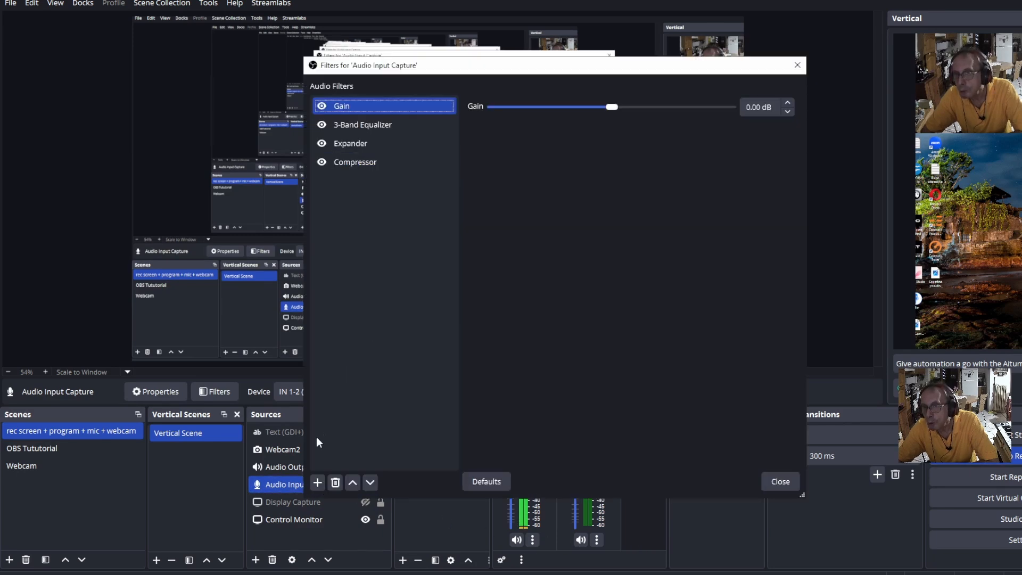
pyautogui.click(319, 483)
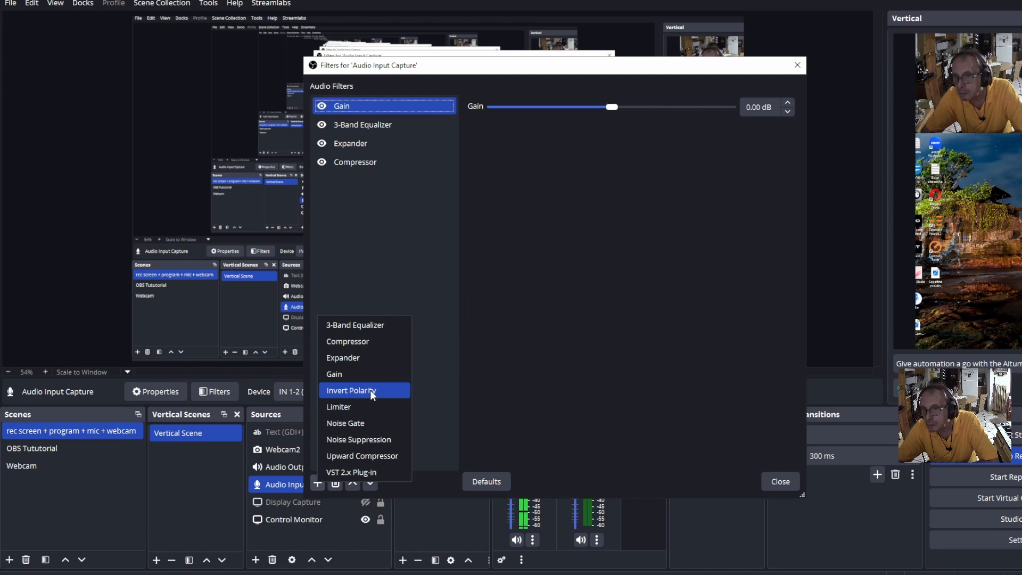
pyautogui.click(373, 404)
pyautogui.click(525, 299)
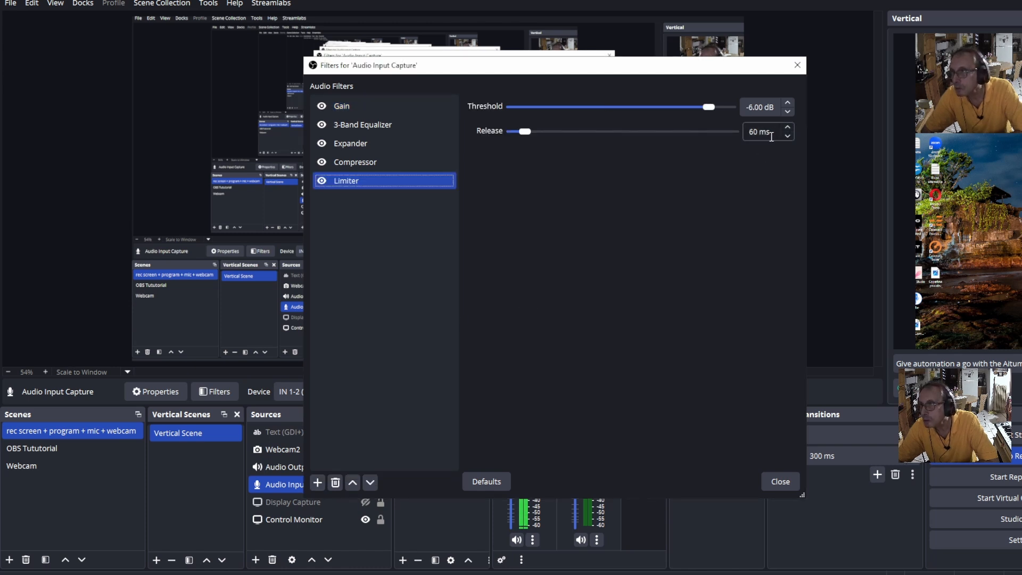
# Step: Set the Limiter filter's threshold to -1 dB
pyautogui.click(787, 103)
pyautogui.click(788, 103)
pyautogui.click(788, 103)
pyautogui.moveTo(713, 107); pyautogui.dragTo(720, 110)
pyautogui.click(788, 104)
pyautogui.click(789, 102)
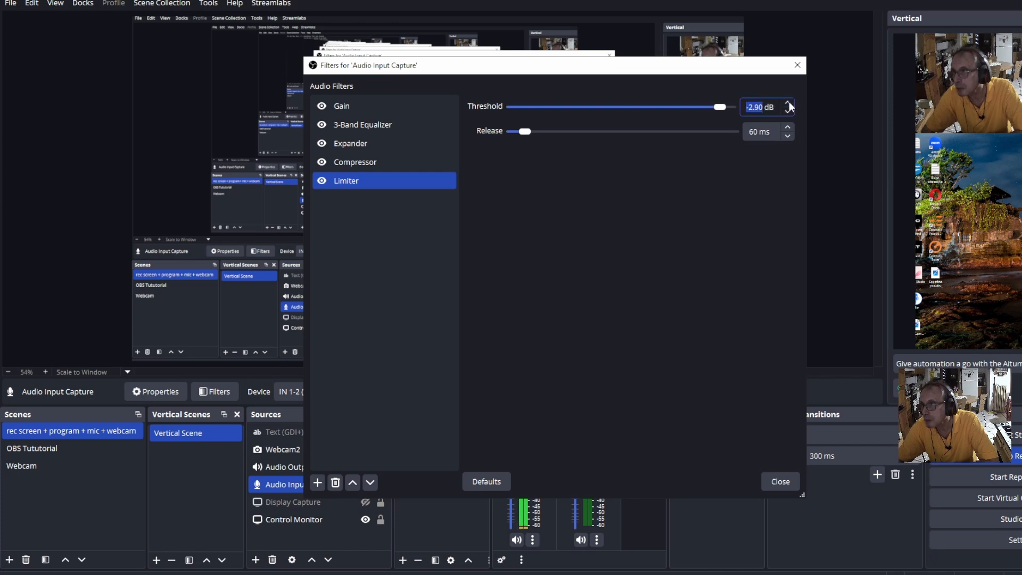
pyautogui.click(788, 103)
pyautogui.click(788, 104)
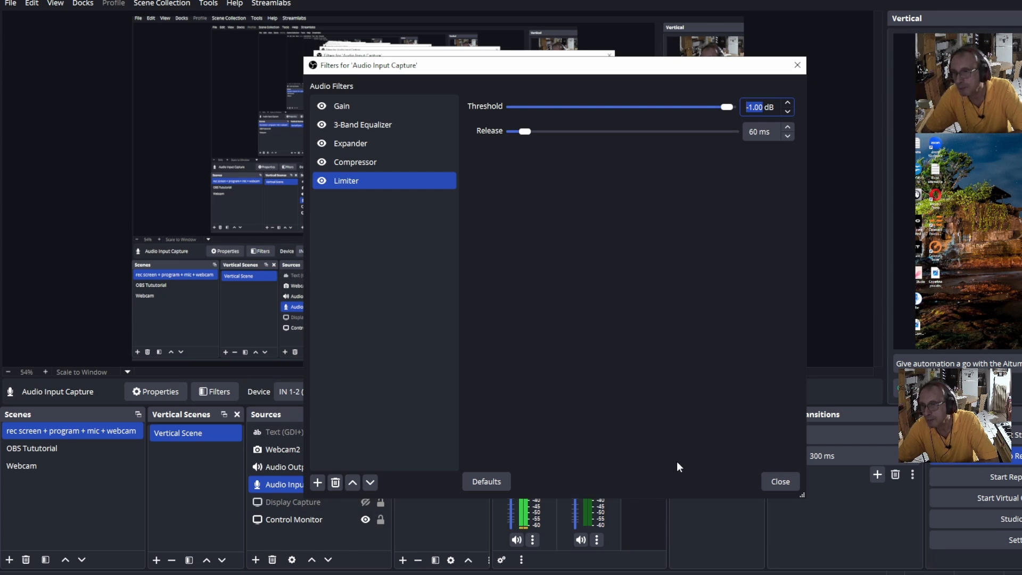
# Step: Move the filters window clear of the audio mixer meters and set the Gain filter to 2 dB
pyautogui.moveTo(701, 70); pyautogui.dragTo(900, 15)
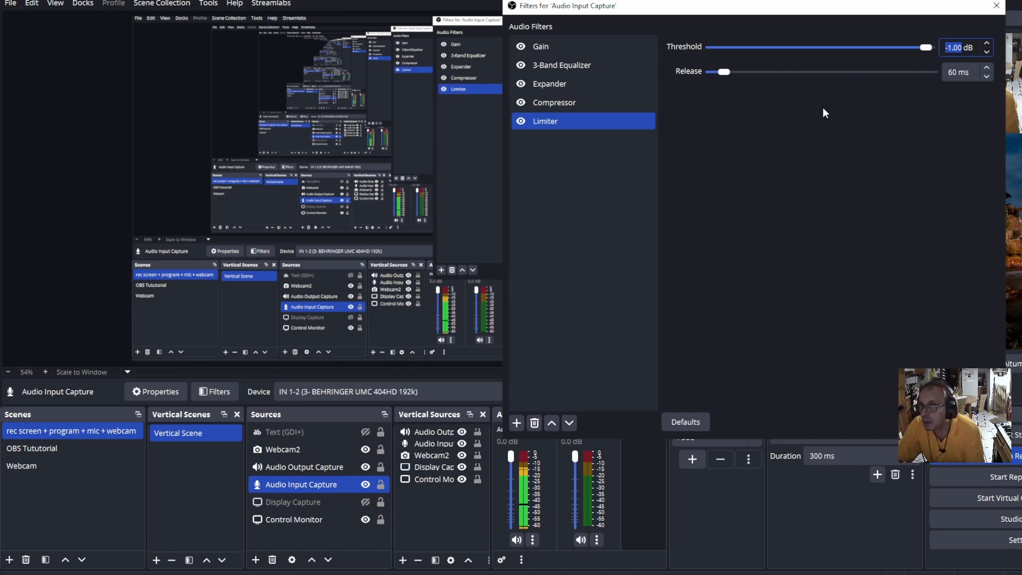
pyautogui.click(551, 51)
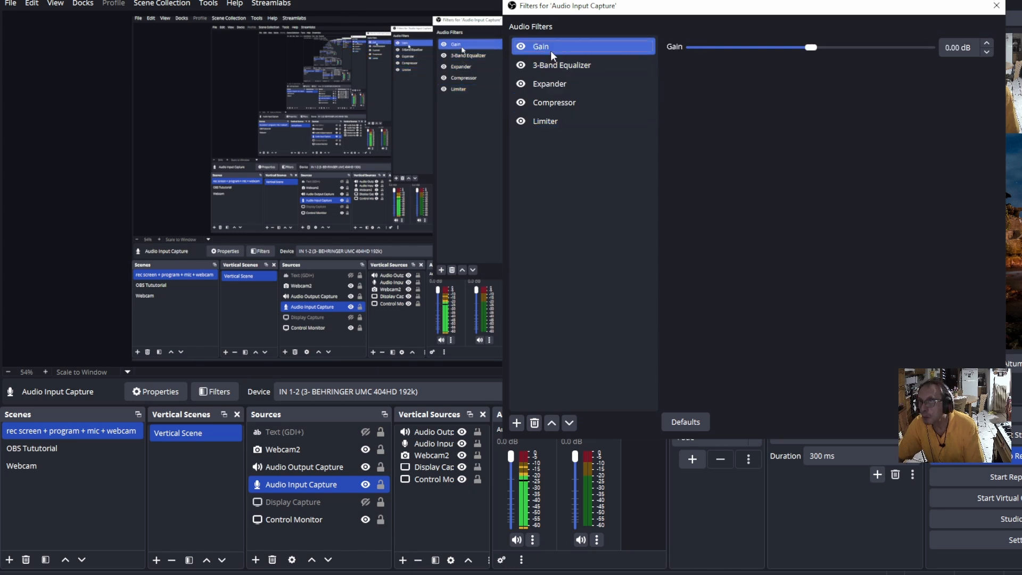
pyautogui.click(988, 43)
pyautogui.click(988, 43)
pyautogui.click(988, 44)
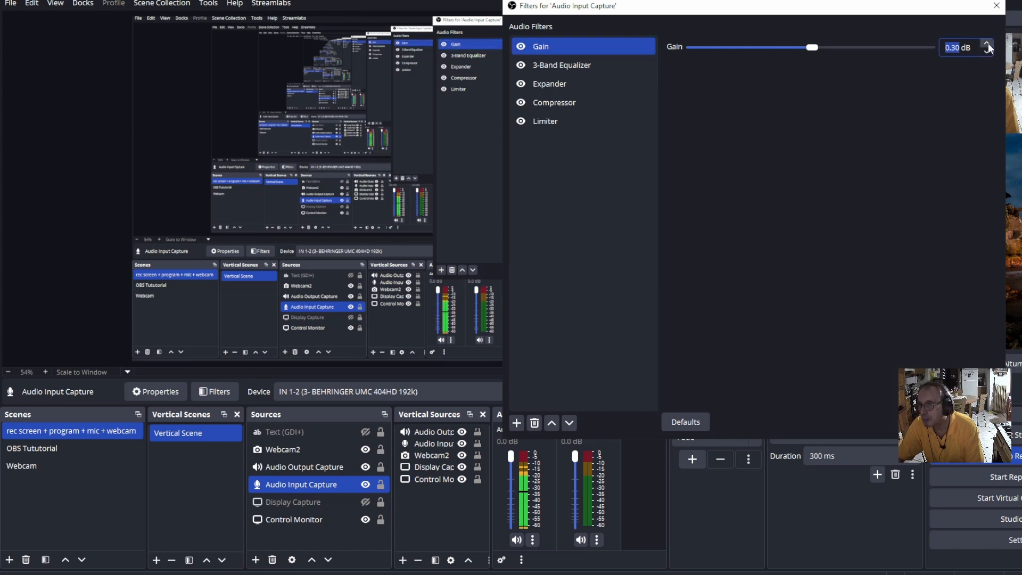
pyautogui.click(987, 44)
pyautogui.click(988, 44)
pyautogui.click(988, 43)
pyautogui.click(988, 43)
pyautogui.click(988, 43)
pyautogui.click(988, 44)
pyautogui.click(988, 43)
pyautogui.click(988, 43)
pyautogui.click(988, 43)
pyautogui.click(988, 43)
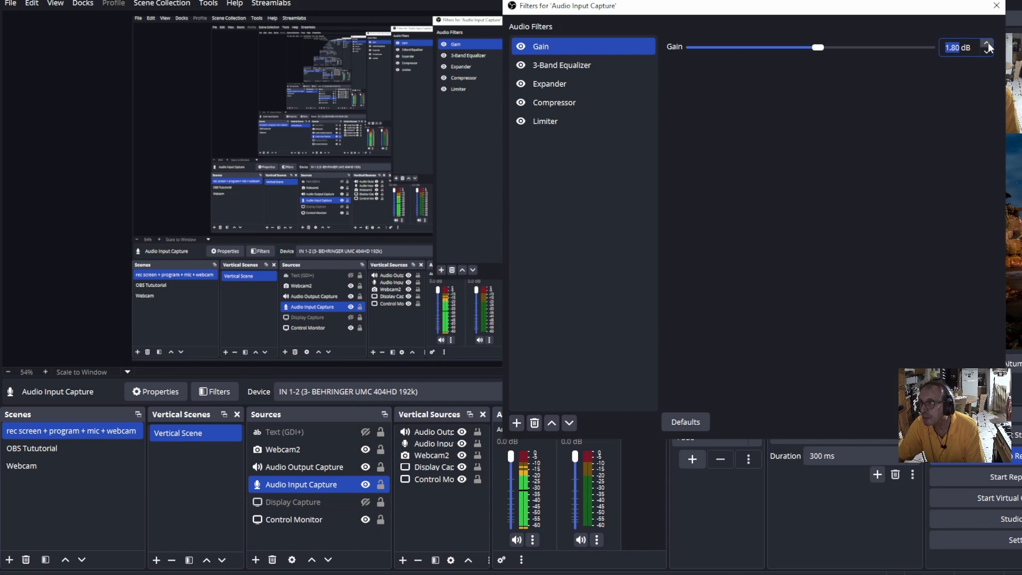
pyautogui.click(987, 43)
pyautogui.click(988, 43)
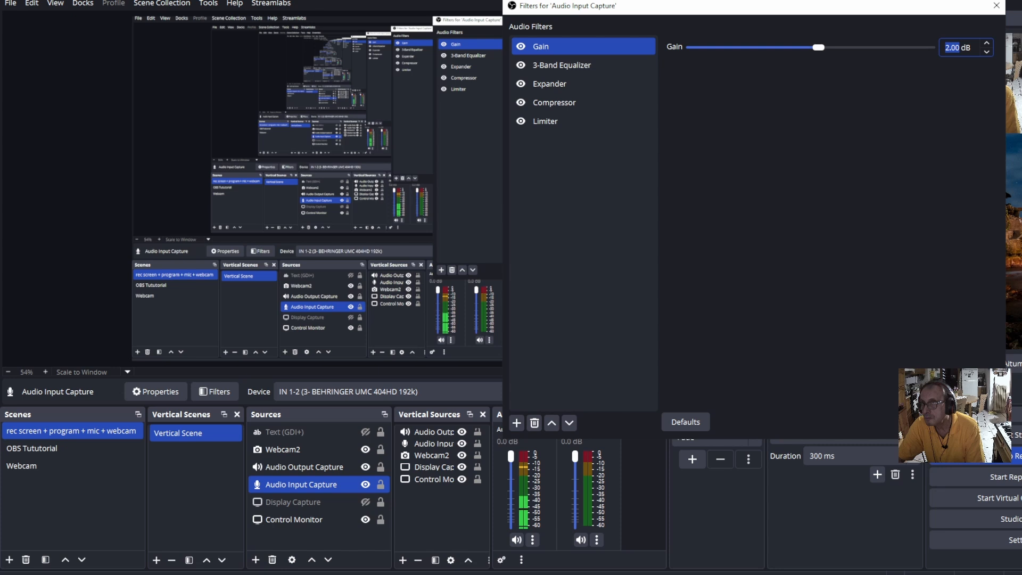
# Step: Set the 3-Band Equalizer to -2.5 dB mid, 2 dB high and 2 dB low
pyautogui.click(562, 65)
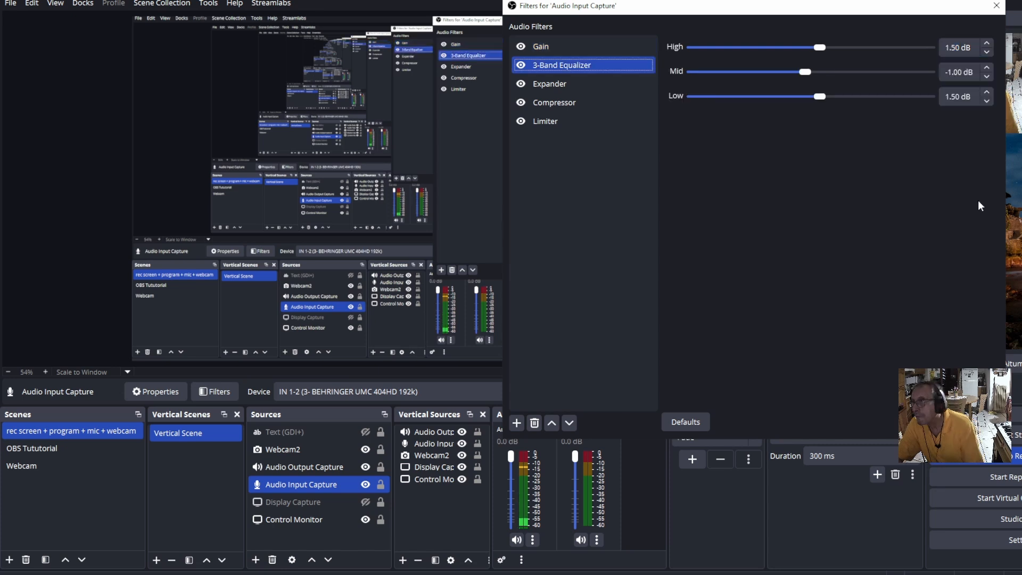
pyautogui.click(988, 75)
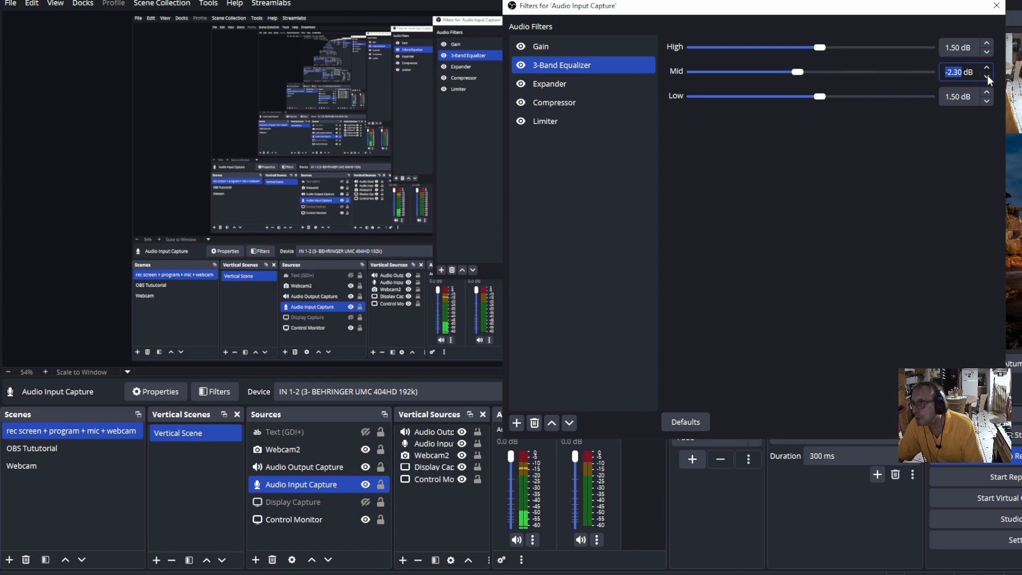
pyautogui.click(988, 76)
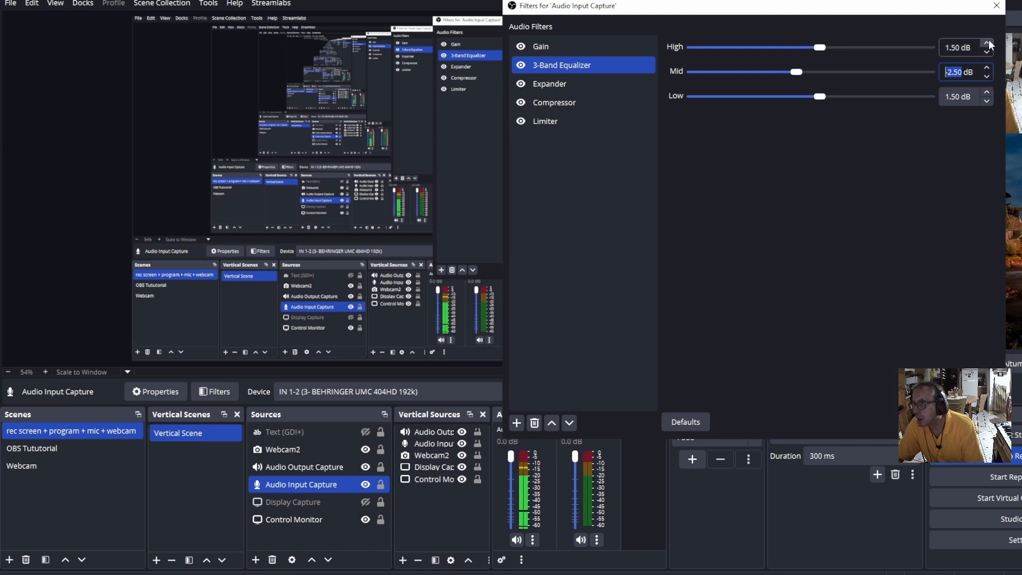
pyautogui.click(988, 50)
pyautogui.click(988, 50)
pyautogui.click(988, 50)
pyautogui.click(988, 50)
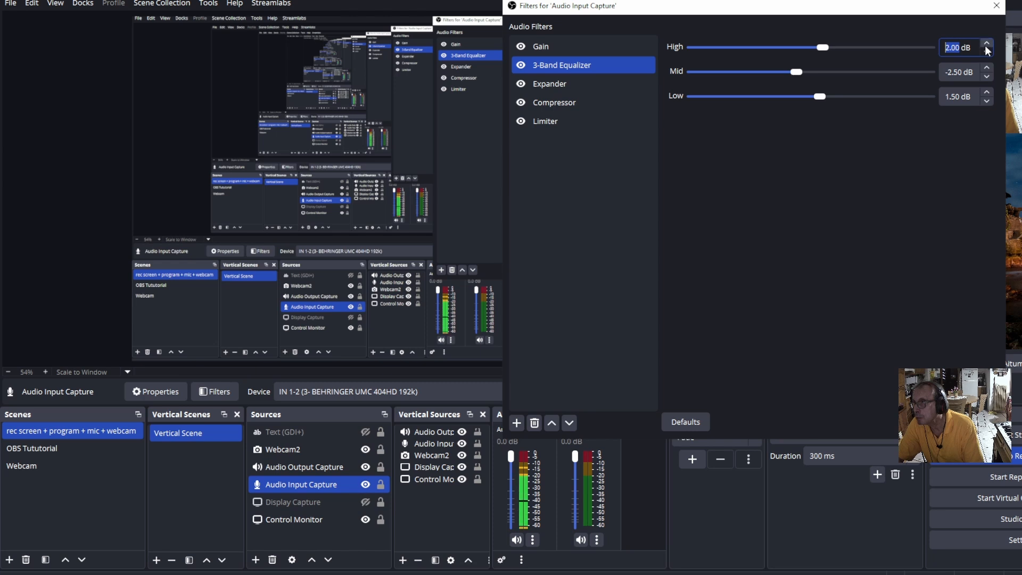
pyautogui.click(988, 93)
pyautogui.click(987, 94)
pyautogui.click(988, 94)
pyautogui.click(988, 93)
pyautogui.click(987, 93)
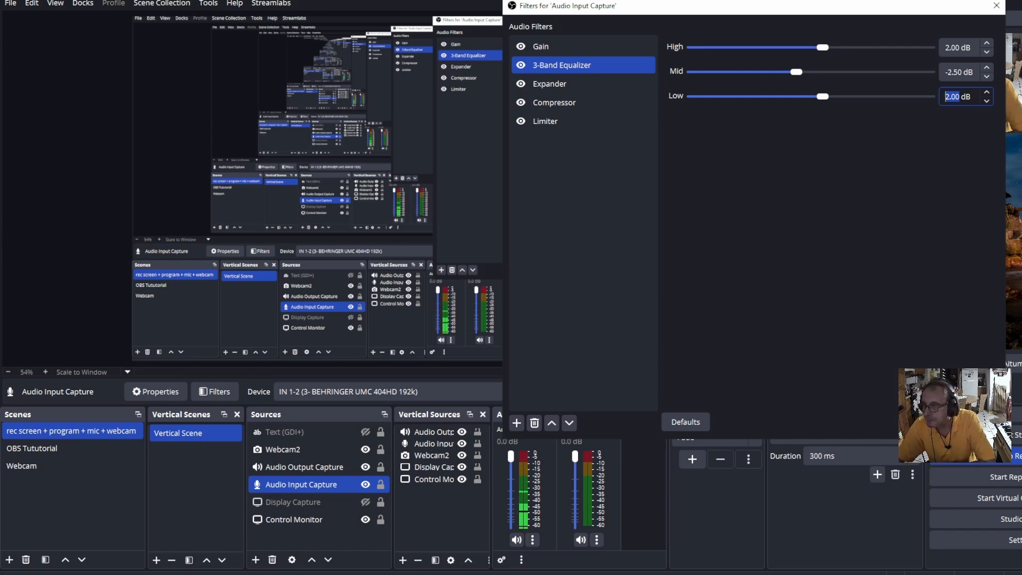
# Step: Close the filters window and stop the recording
pyautogui.click(969, 422)
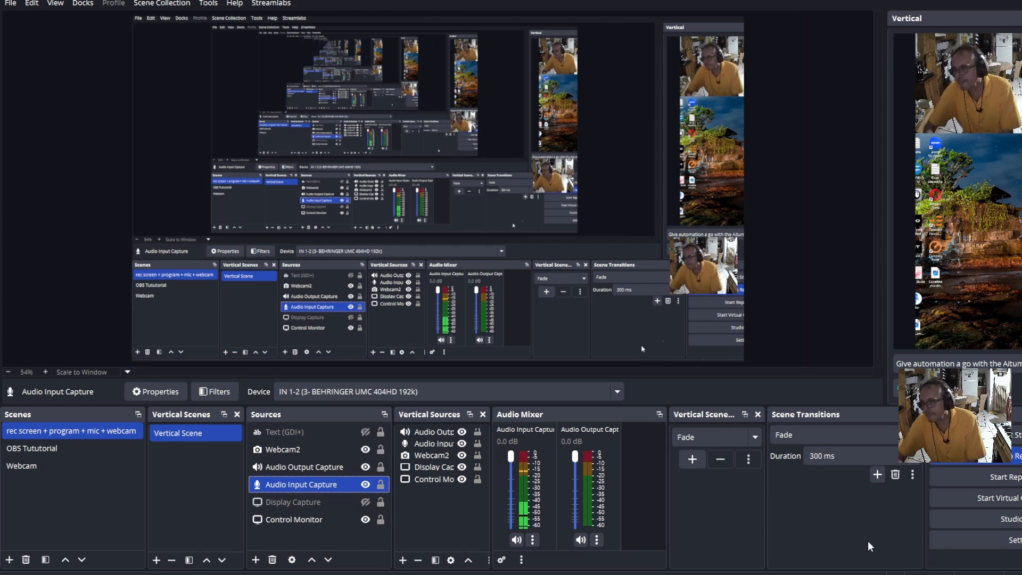
pyautogui.click(975, 456)
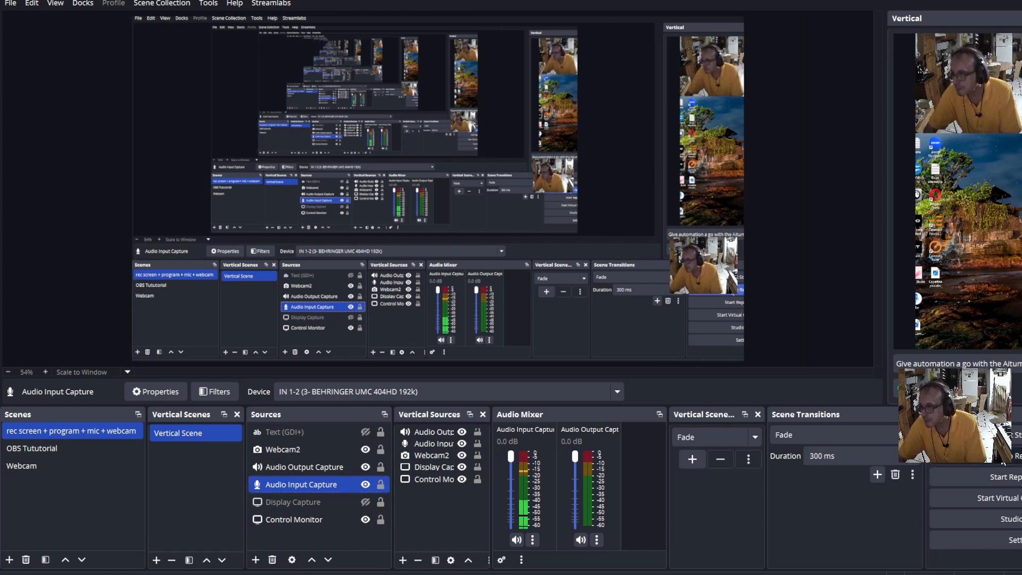